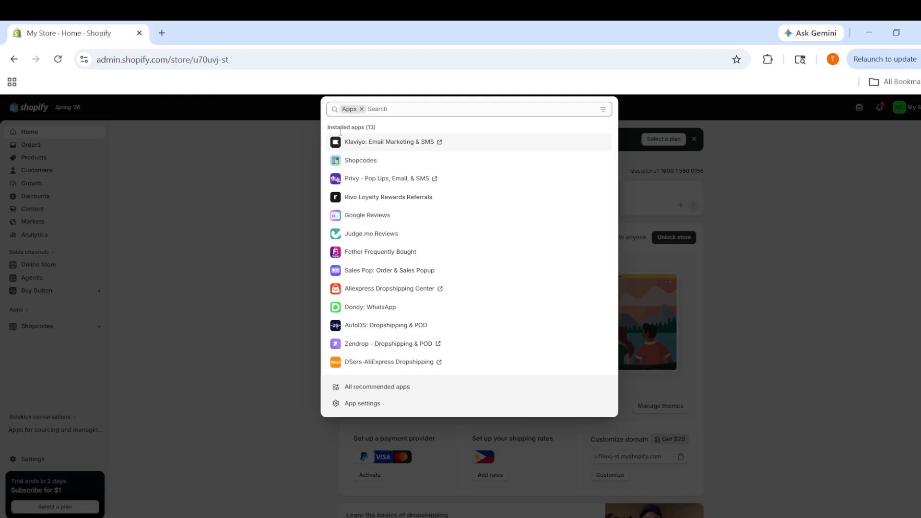
- Open Klaviyo from the store's installed apps and start creating a new sign-up form
left_click(368, 146)
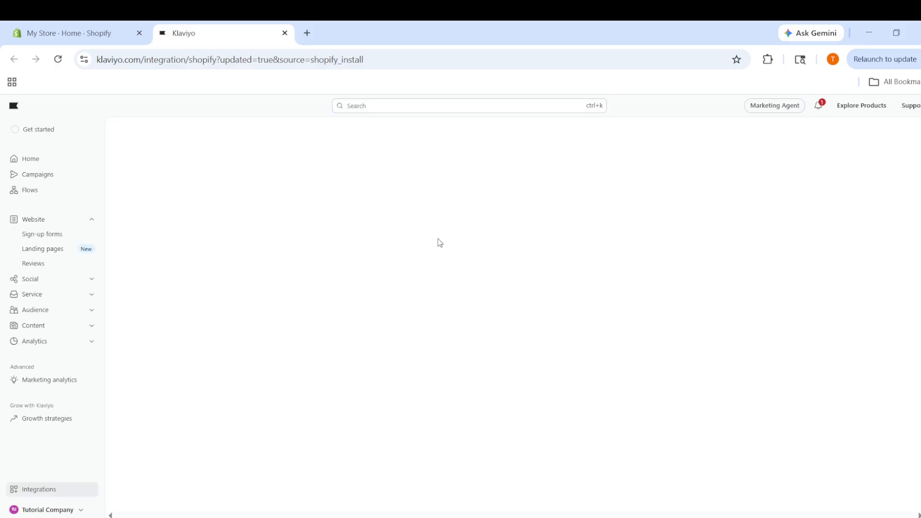
left_click(56, 235)
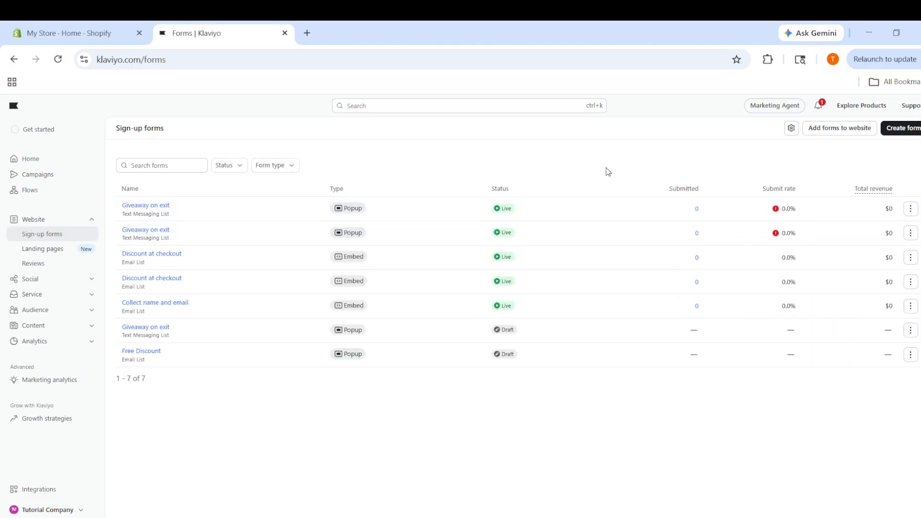
left_click(908, 130)
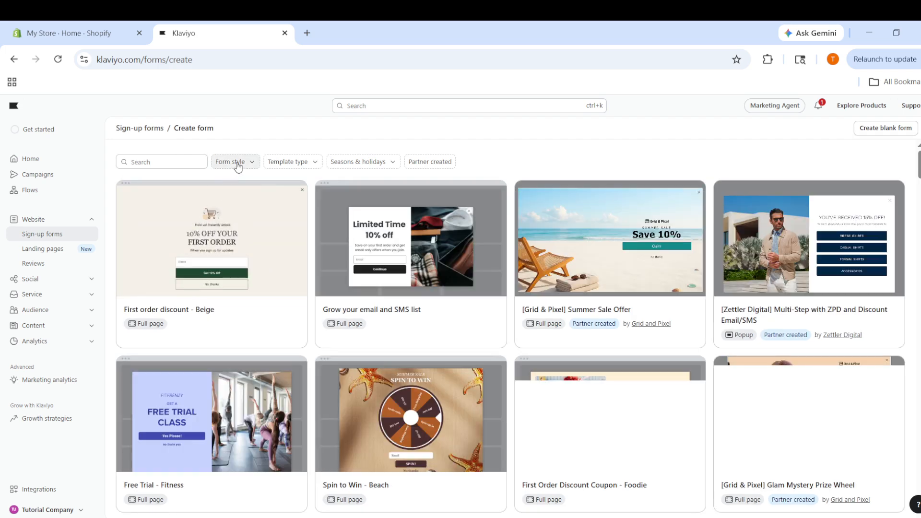
- Filter the form templates to the Popup style and browse the available designs
left_click(240, 163)
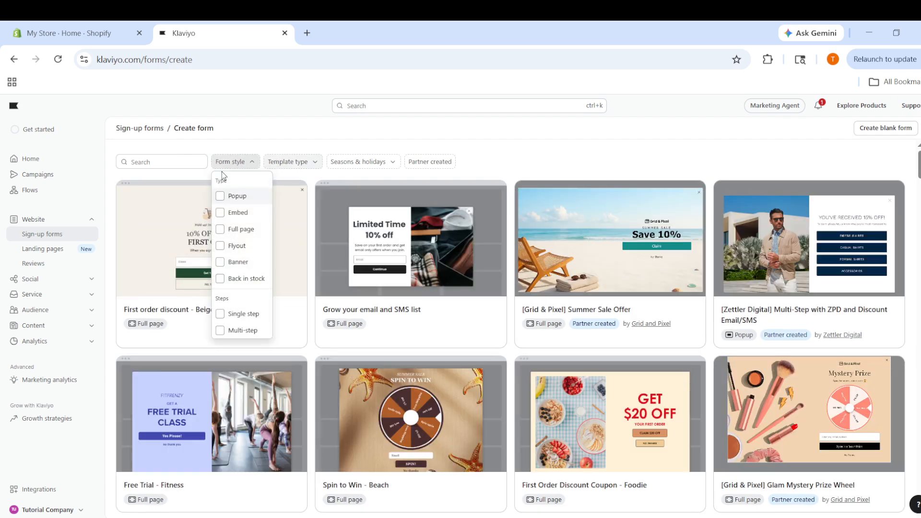
left_click(234, 200)
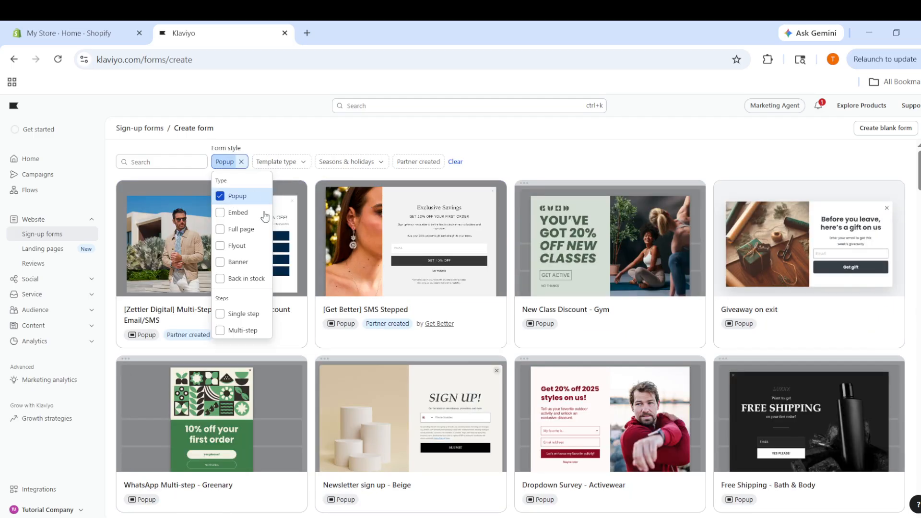
left_click(375, 166)
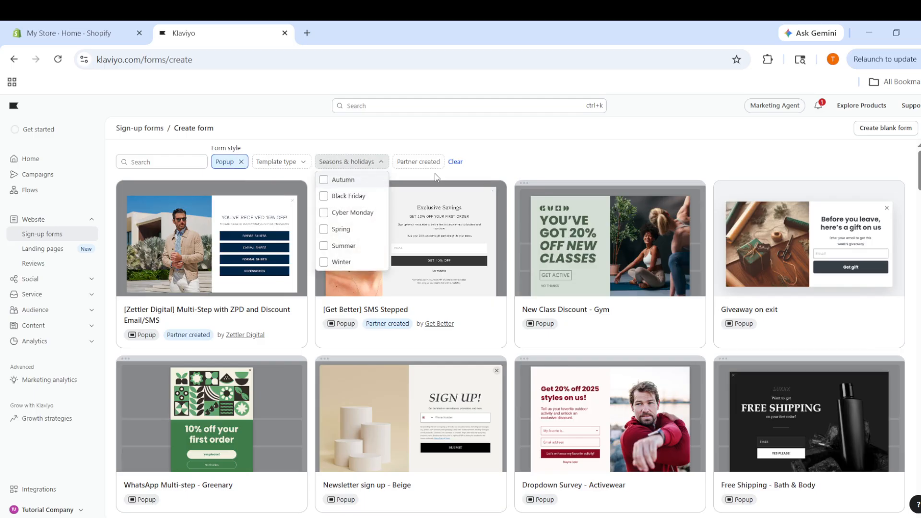
scroll(548, 353, "down", 3)
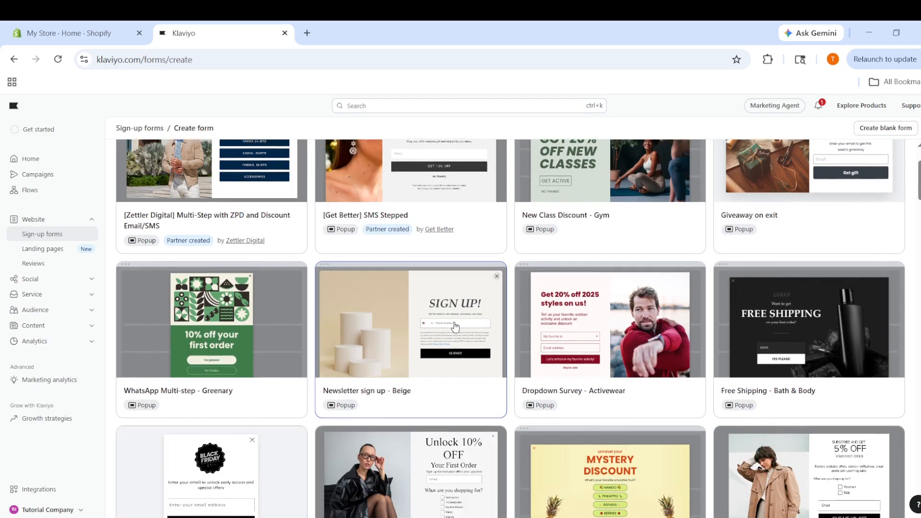
scroll(350, 360, "down", 4)
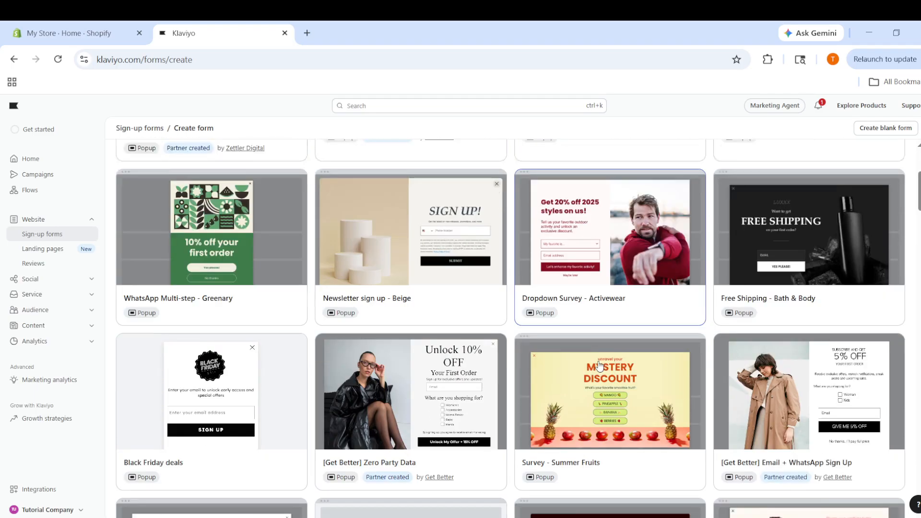
scroll(298, 293, "down", 3)
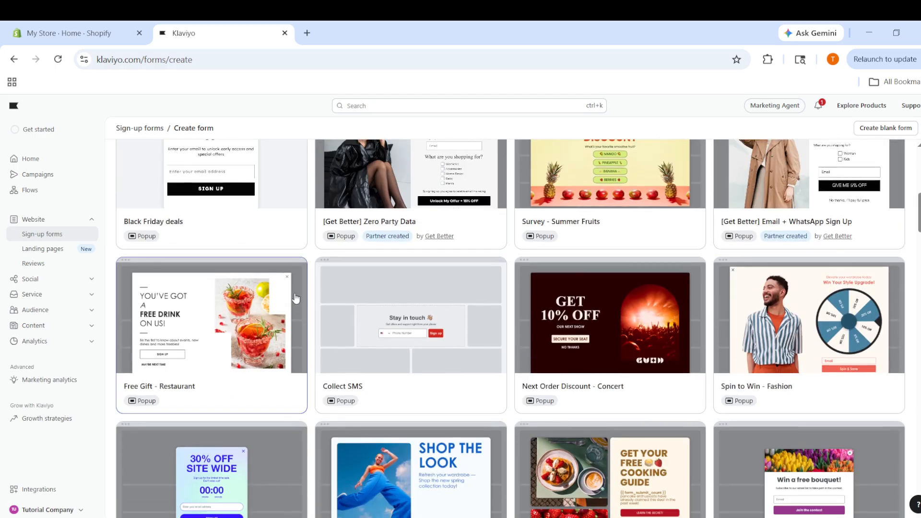
scroll(411, 381, "up", 6)
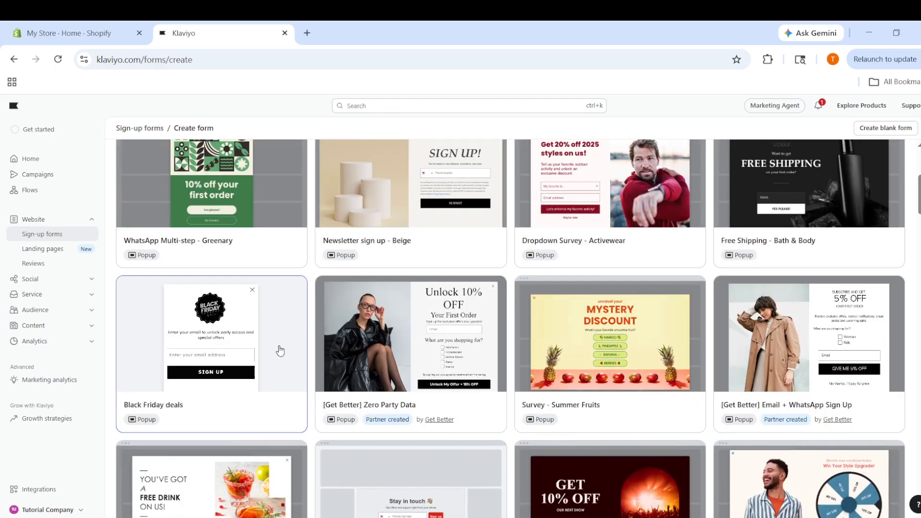
scroll(273, 347, "up", 3)
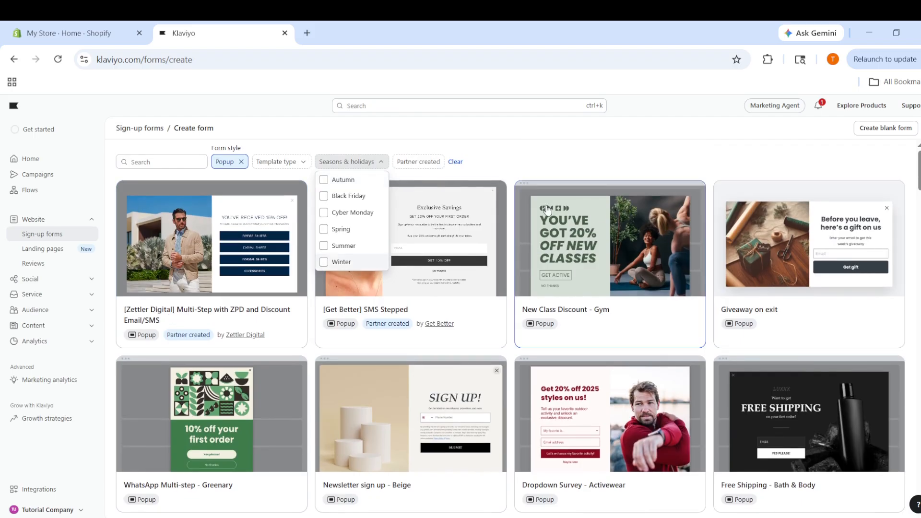
scroll(844, 240, "down", 1)
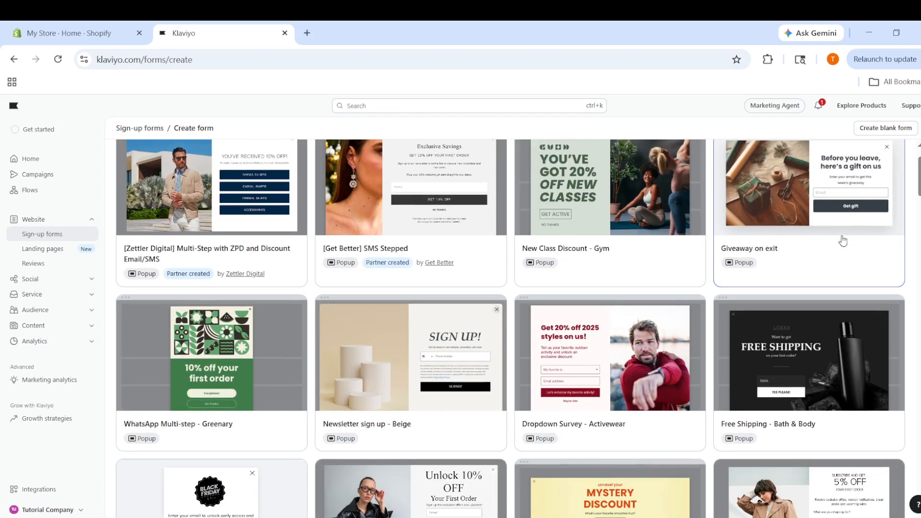
- Create a form from the "Giveaway on exit" popup template with Email List as its email subscriber list
left_click(850, 242)
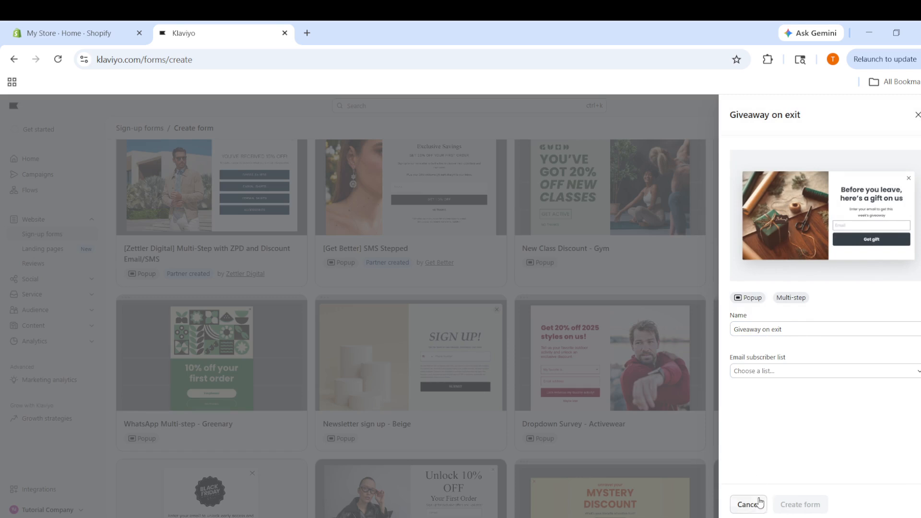
left_click(786, 376)
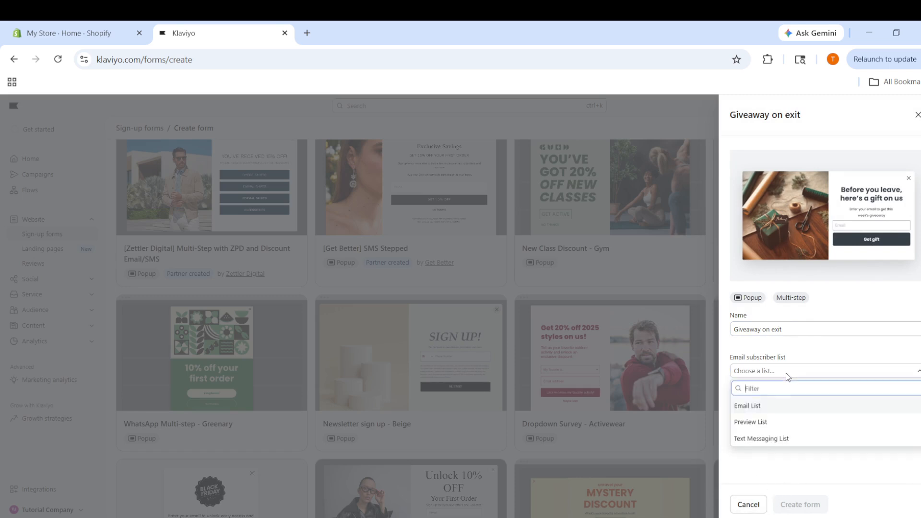
left_click(742, 407)
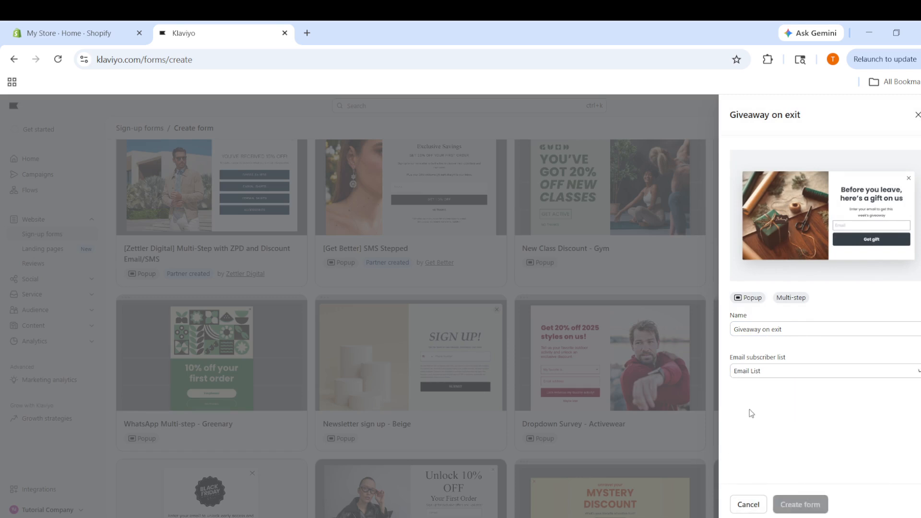
left_click(802, 503)
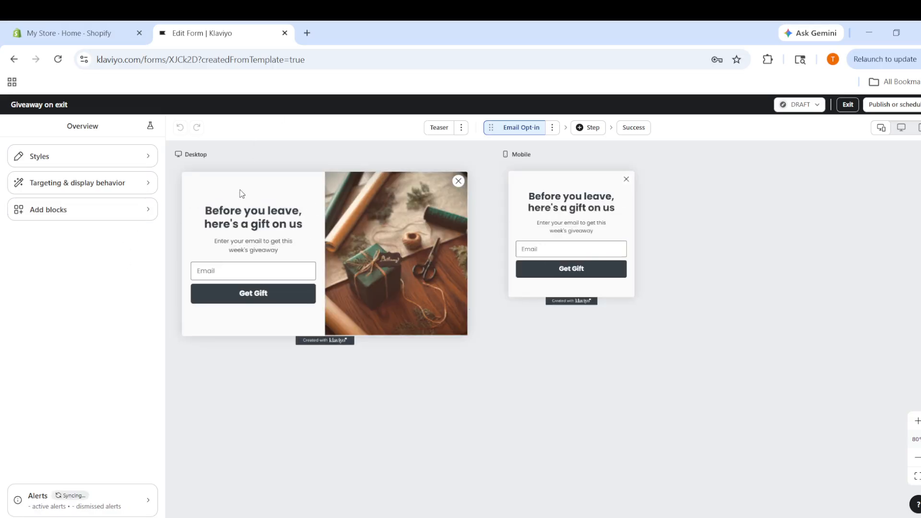
- Examine the desktop popup's side image settings, including the library, upload and URL sources for replacing it and the alt text
left_click(412, 249)
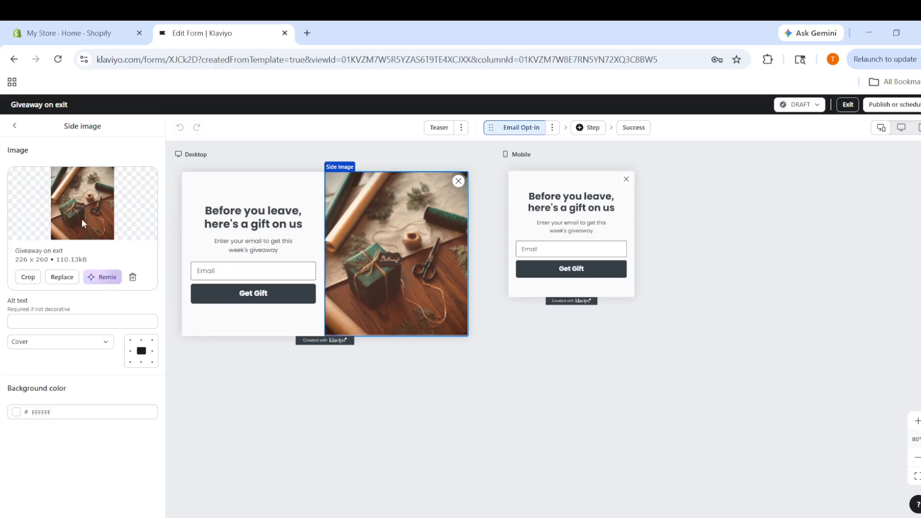
left_click(63, 277)
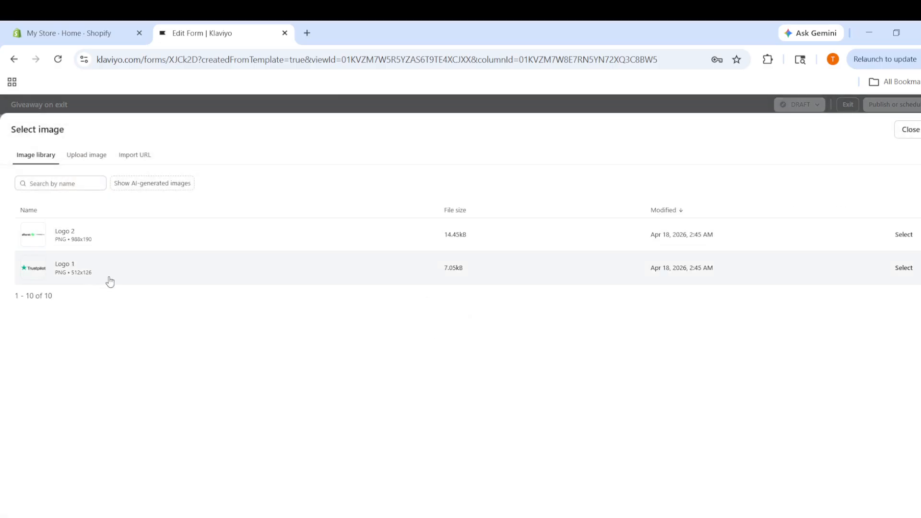
left_click(97, 160)
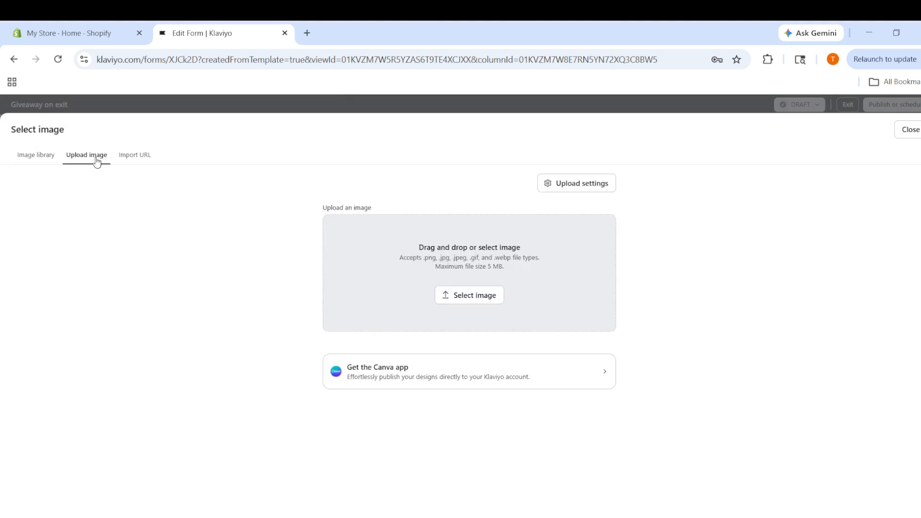
left_click(130, 155)
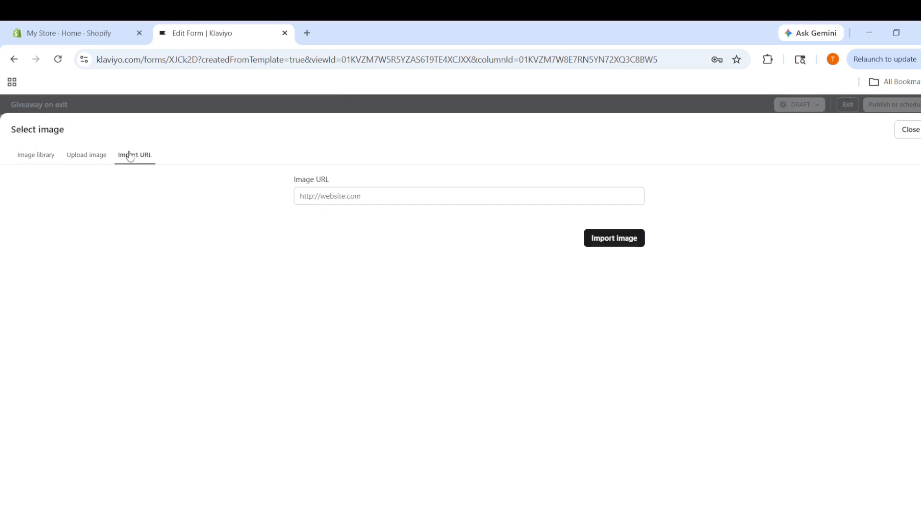
left_click(36, 155)
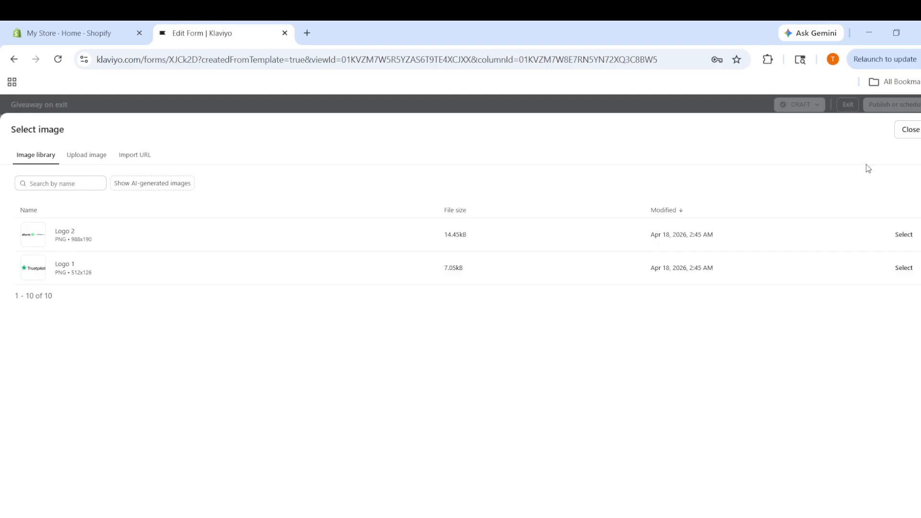
left_click(908, 133)
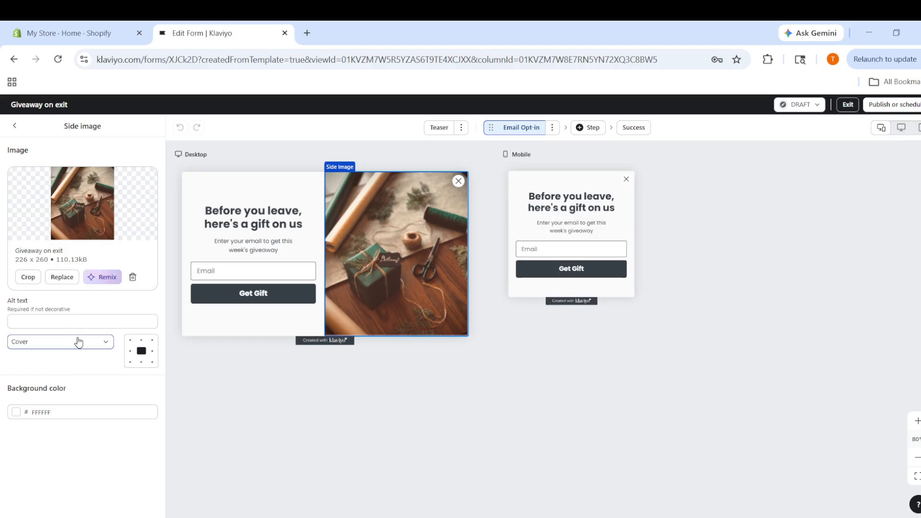
left_click(84, 322)
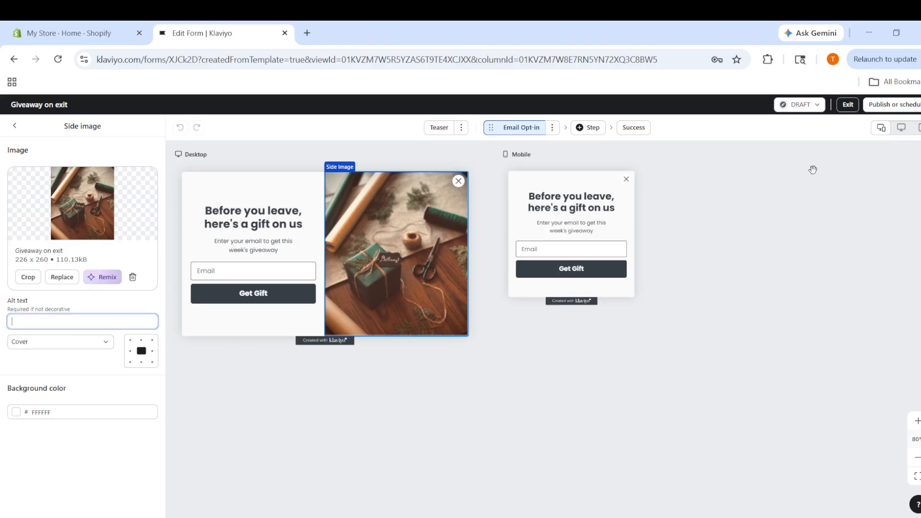
left_click(827, 175)
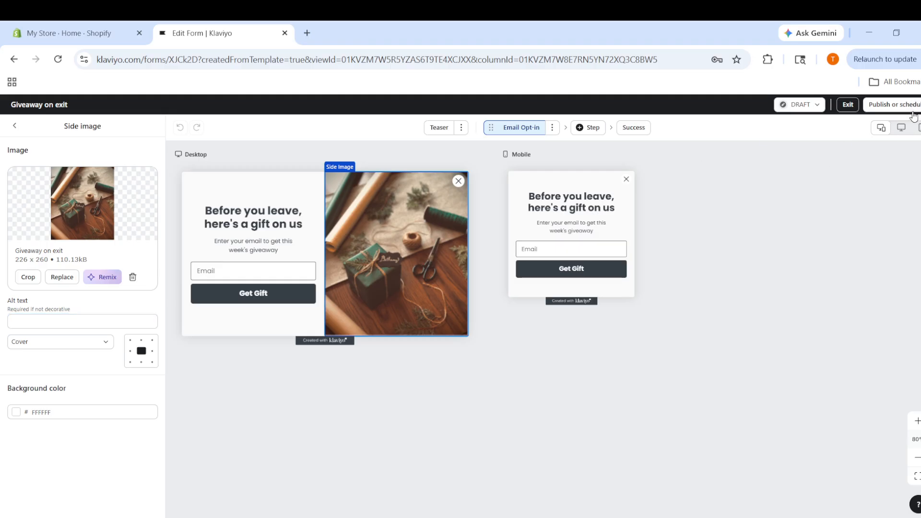
- Publish the "Giveaway on exit" form immediately and exit the form editor
left_click(893, 106)
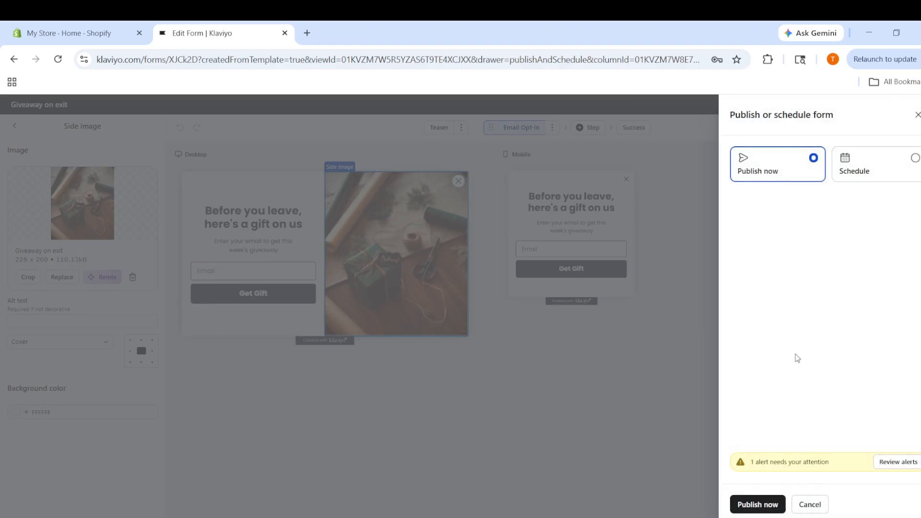
left_click(758, 504)
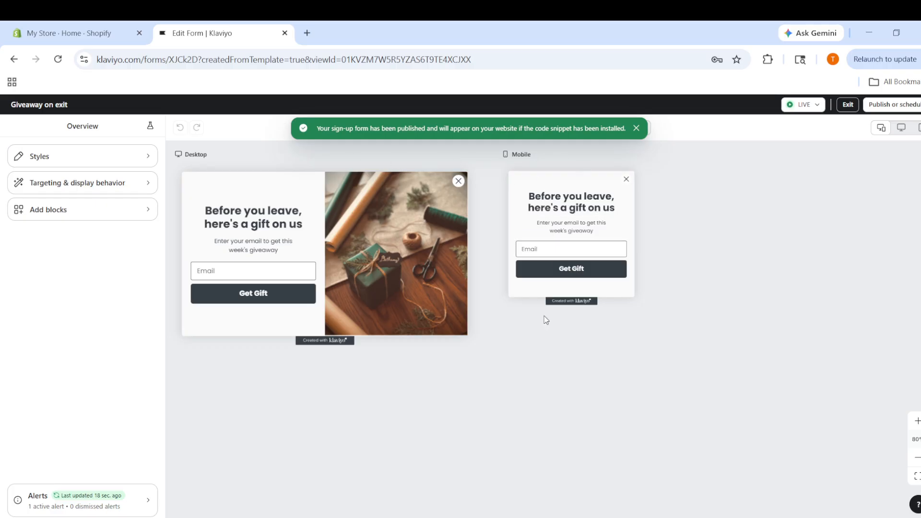
scroll(539, 359, "up", 4)
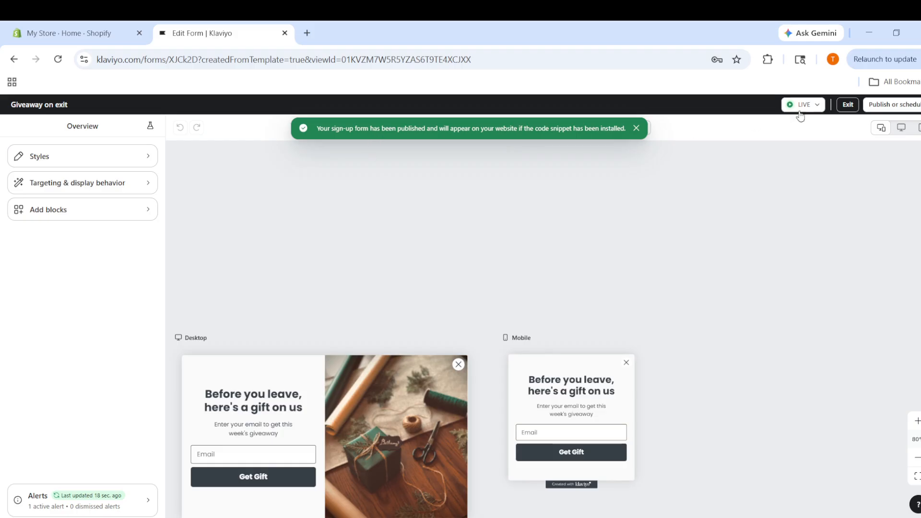
left_click(848, 105)
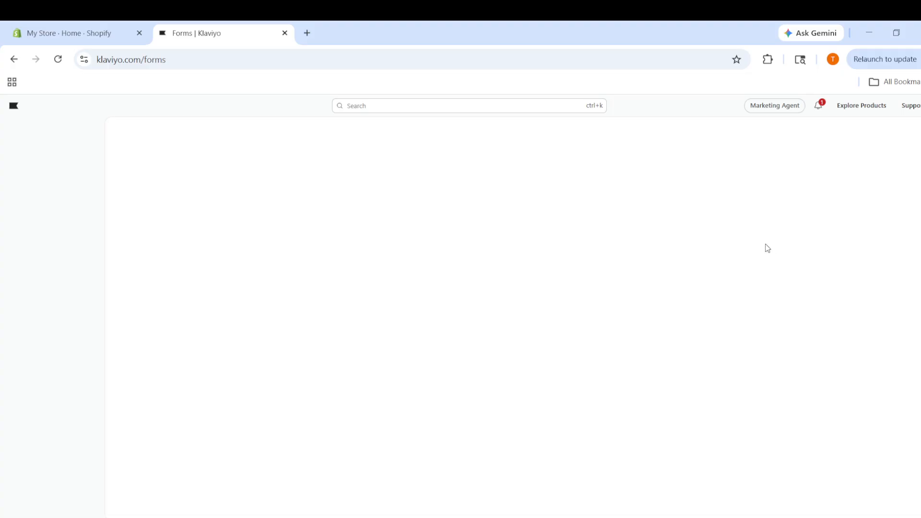
- Switch back to the Shopify admin and open the Online Store themes page
left_click(96, 35)
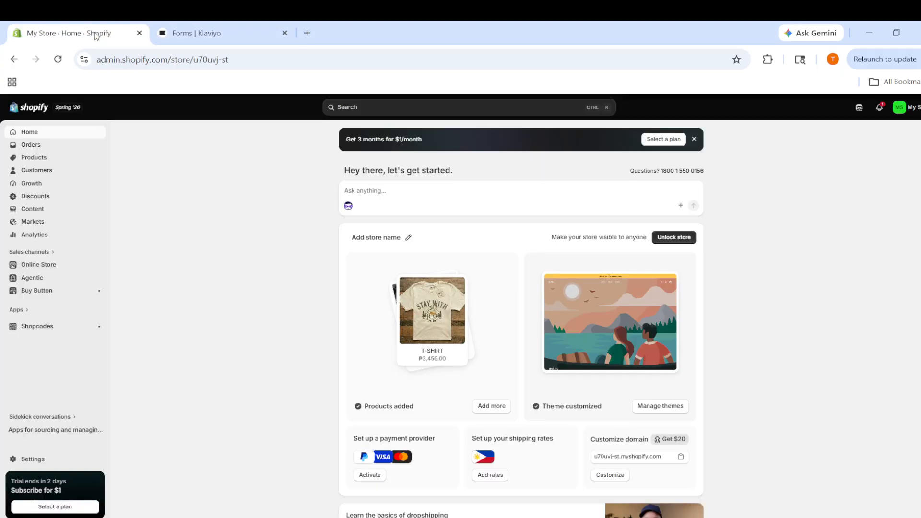
left_click(38, 269)
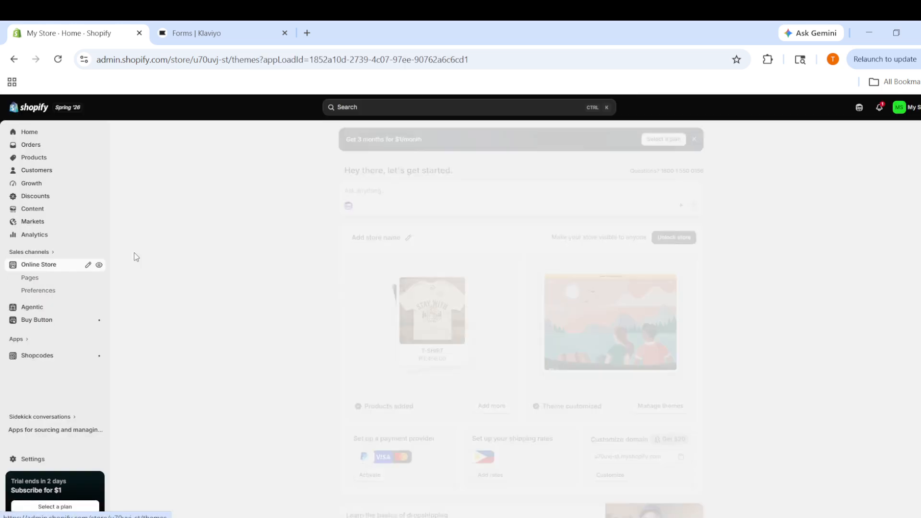